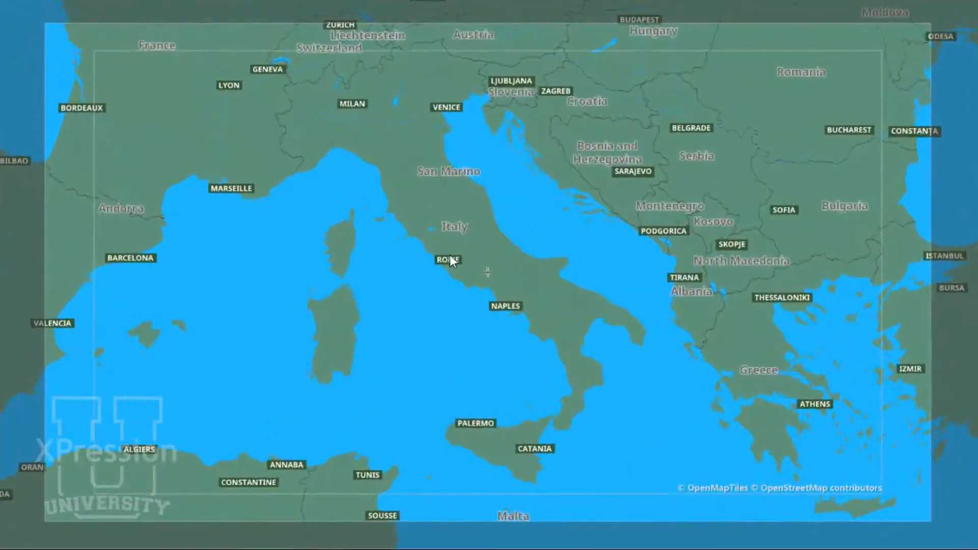
Extract the Italy and Rome map labels as editable drawings and hide the map's information layers.
left_click(454, 227)
left_click(444, 261)
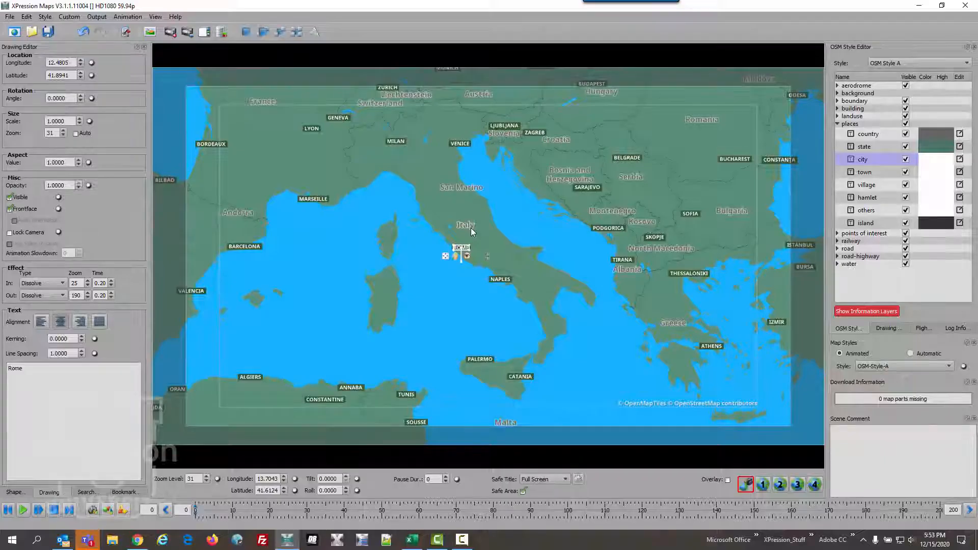
left_click(878, 311)
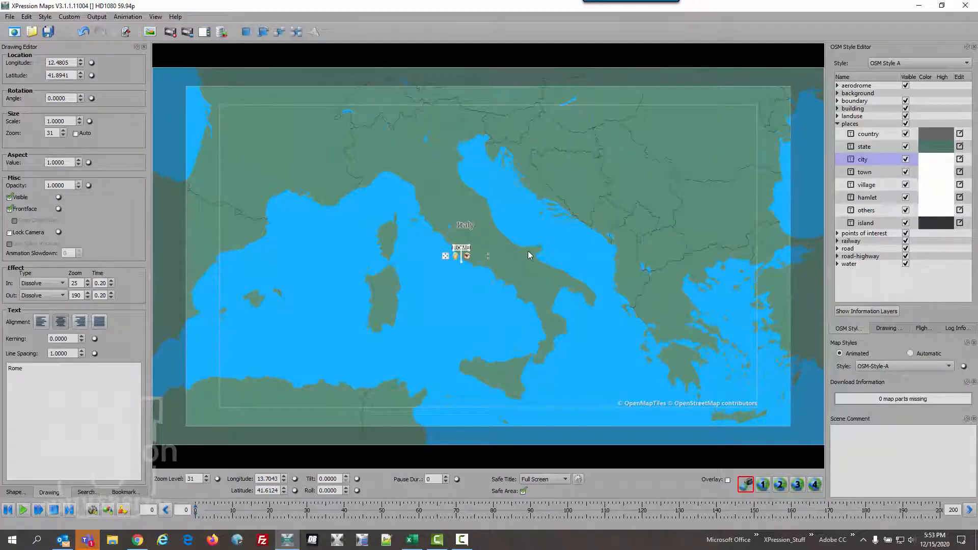
Apply the STATE LABEL text style from the drawing toolbox to the Italy label and deselect it.
left_click(470, 225)
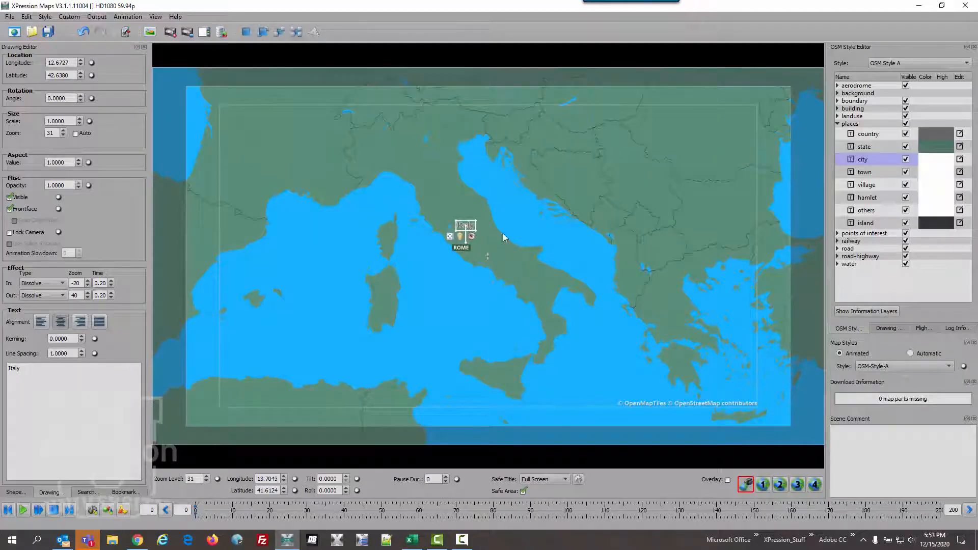
left_click(896, 330)
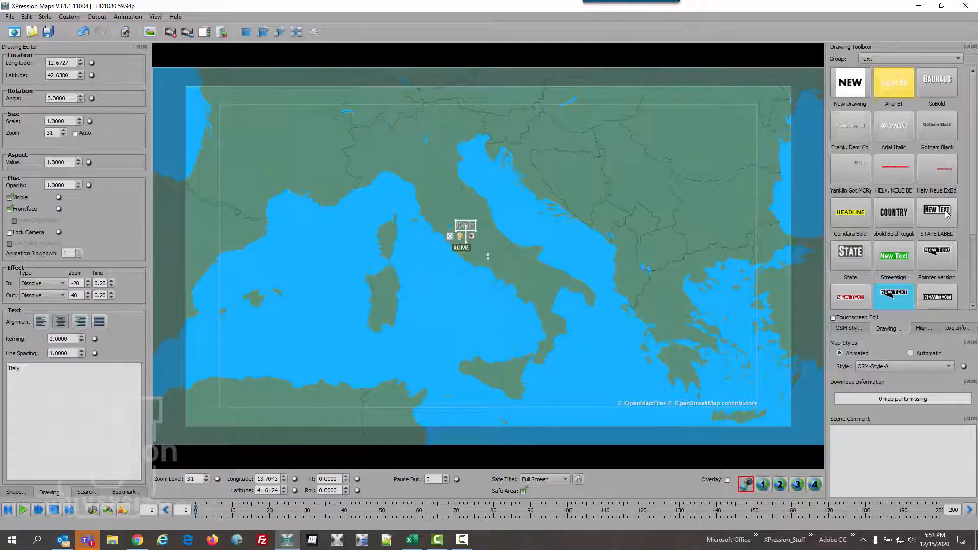
left_click_drag(946, 213, 543, 233)
left_click_drag(482, 230, 463, 225)
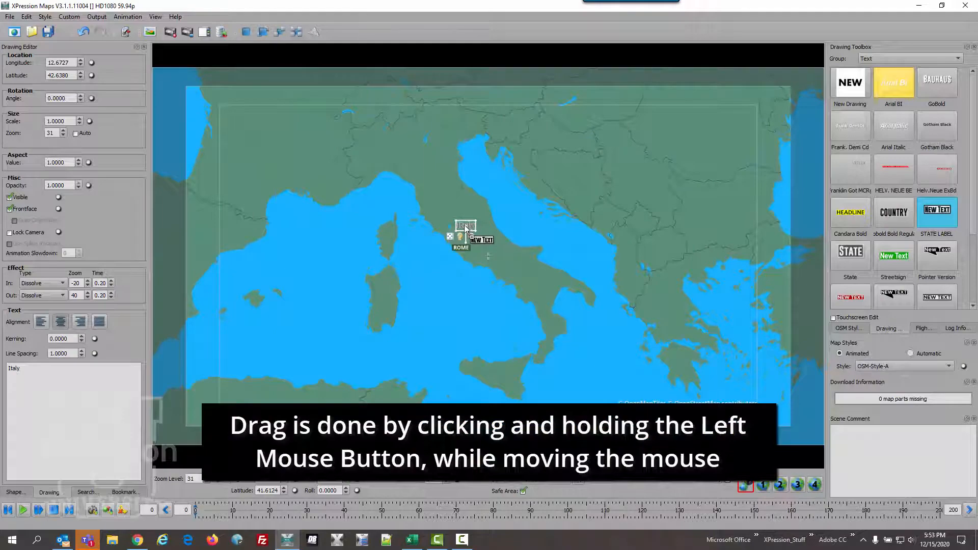
left_click_drag(464, 228, 465, 228)
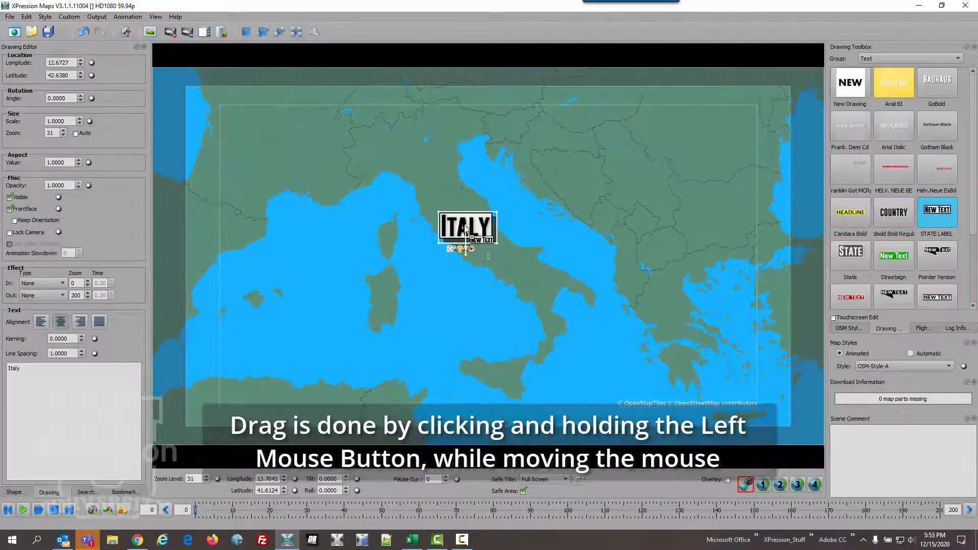
right_click(531, 220)
left_click(506, 207)
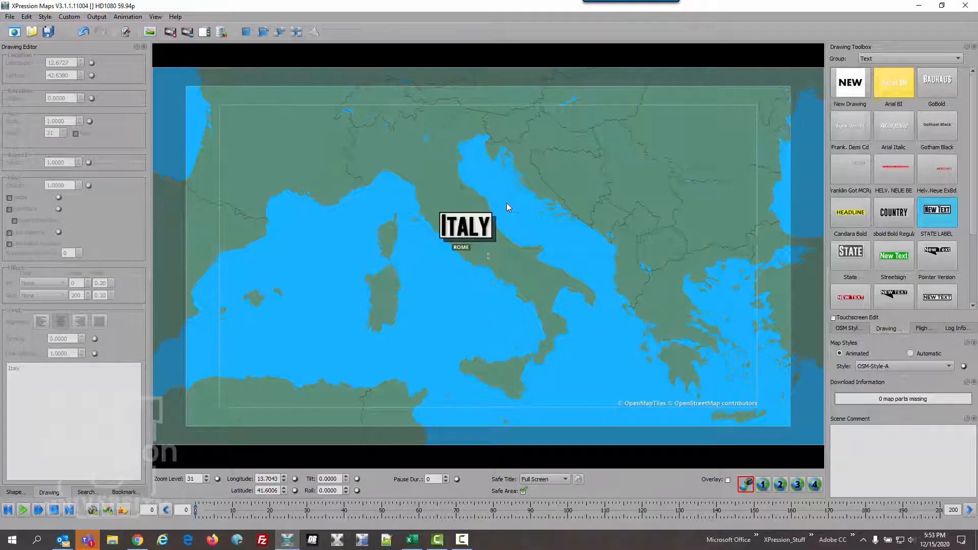
Apply the Pointer Version text style from the drawing toolbox to the Rome label.
left_click(462, 248)
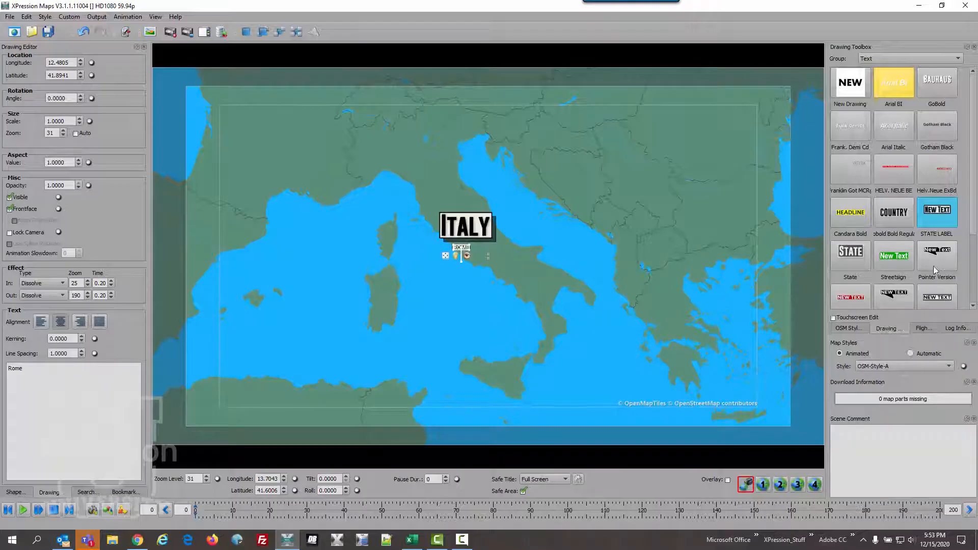
scroll(896, 275, "down", 1)
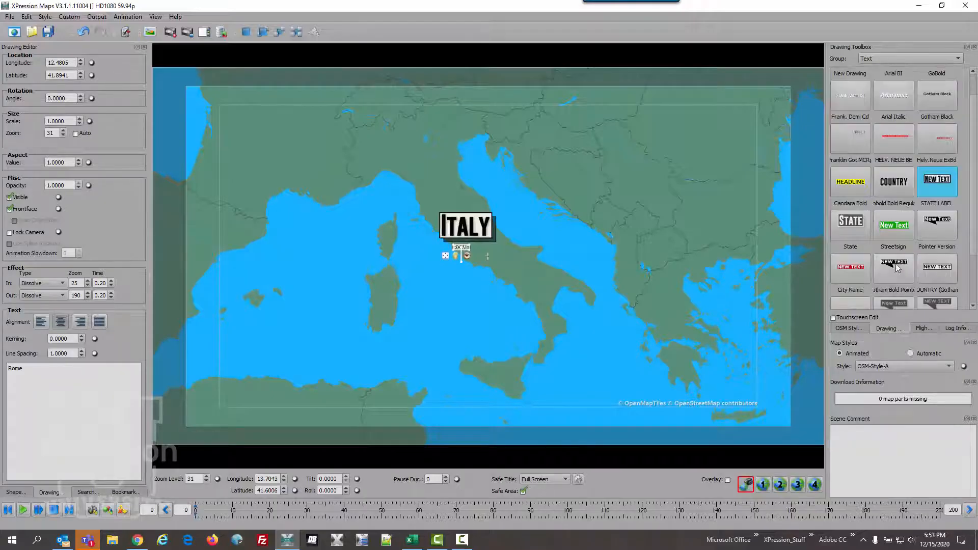
left_click(936, 225)
mouse_move(939, 226)
left_mouse_down()
mouse_move(553, 277)
mouse_move(490, 277)
mouse_move(449, 247)
mouse_move(427, 279)
mouse_move(420, 261)
left_mouse_up()
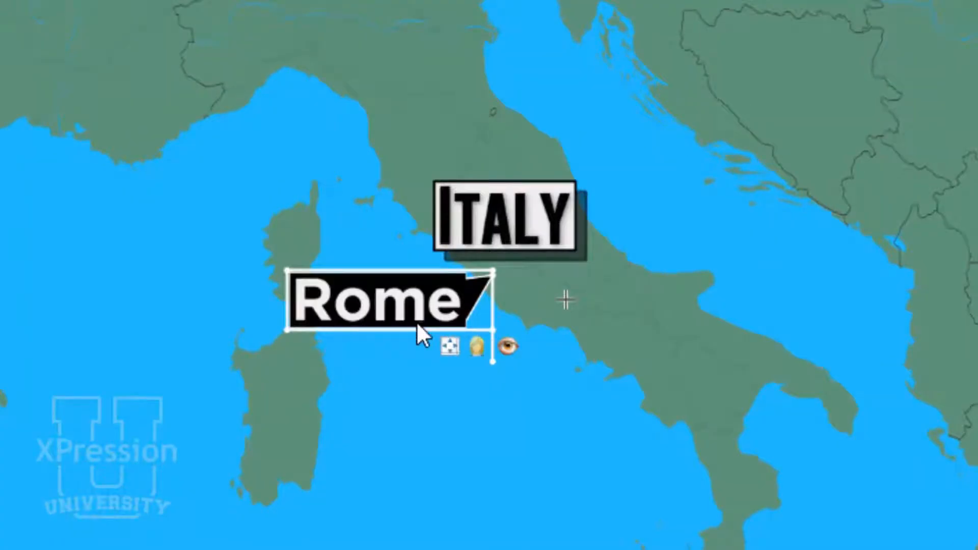
Hide the Rome label and make it visible again.
left_click(510, 351)
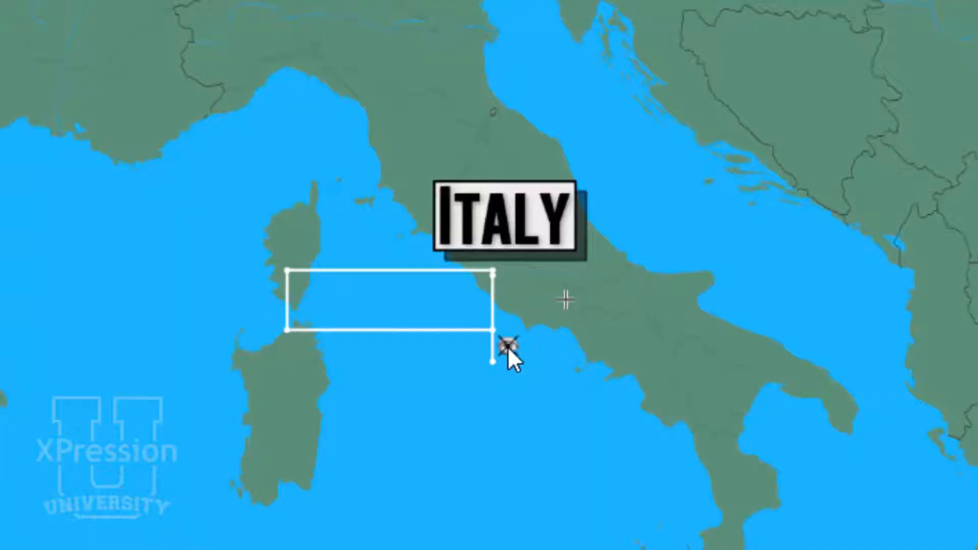
left_click(508, 348)
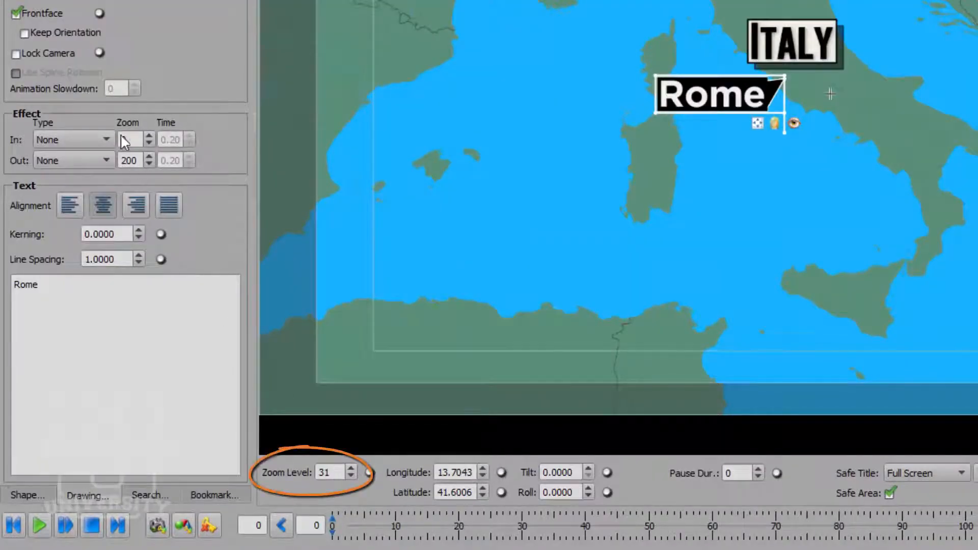
Set the Rome label's In effect to Dissolve at zoom 35.
left_click_drag(134, 138, 113, 136)
type("35")
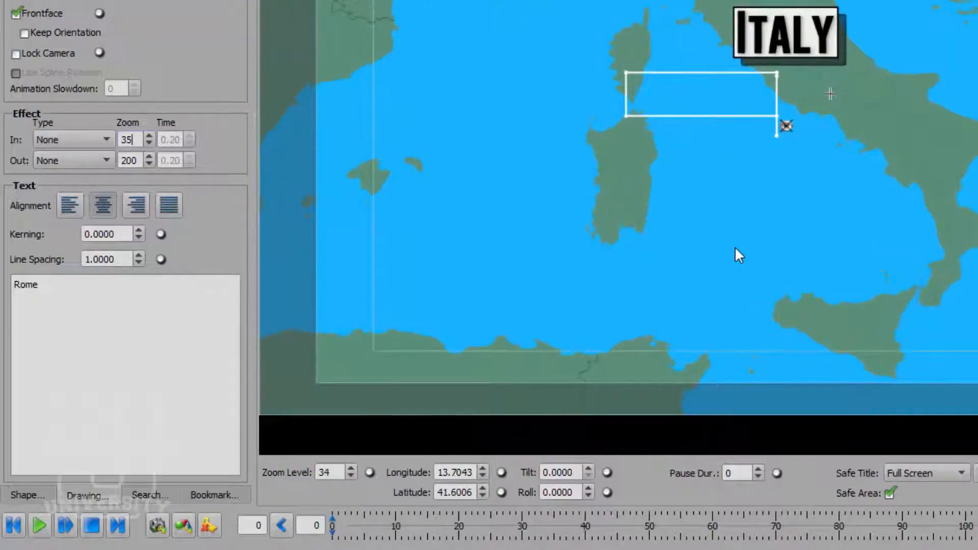
left_click(91, 136)
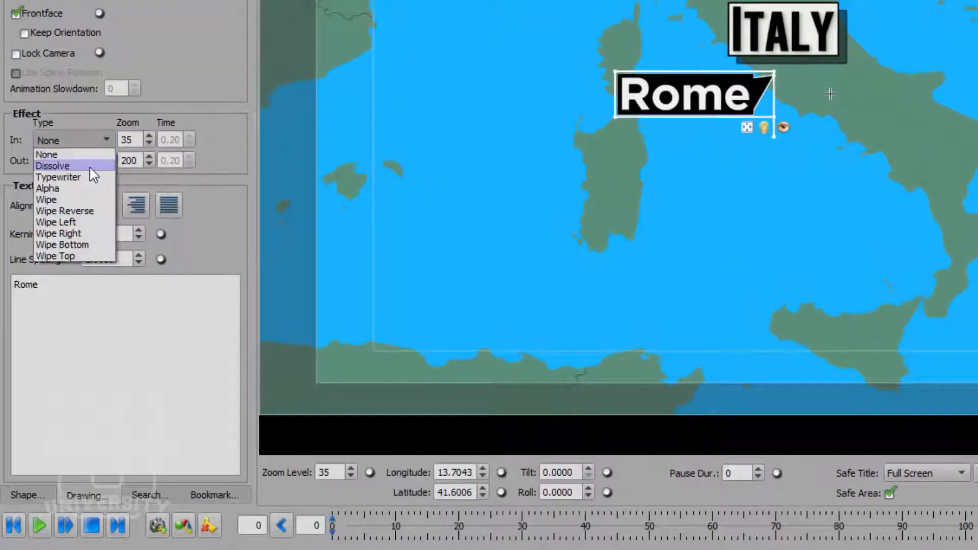
left_click(89, 166)
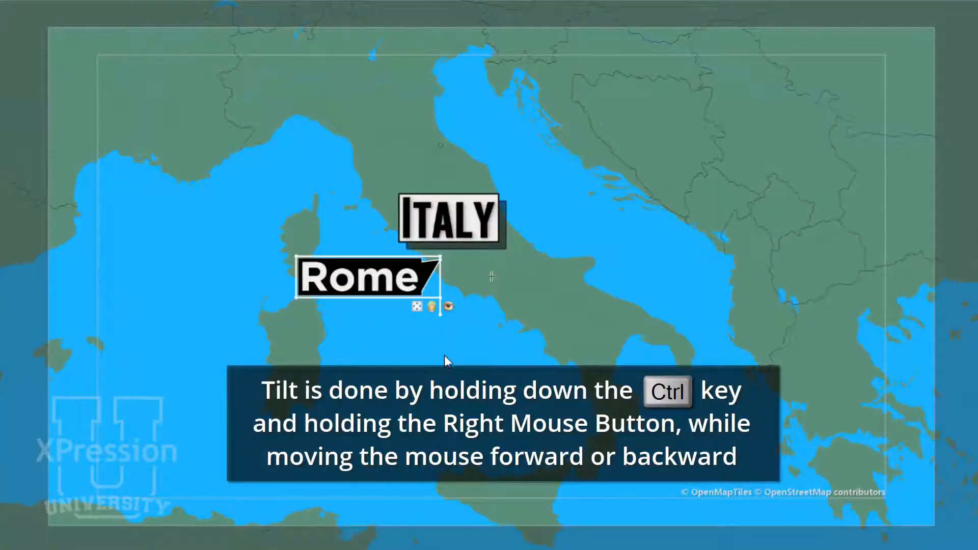
Tilt the map and switch the Rome label's Frontface option off and back on.
left_click_drag(444, 355, 471, 248)
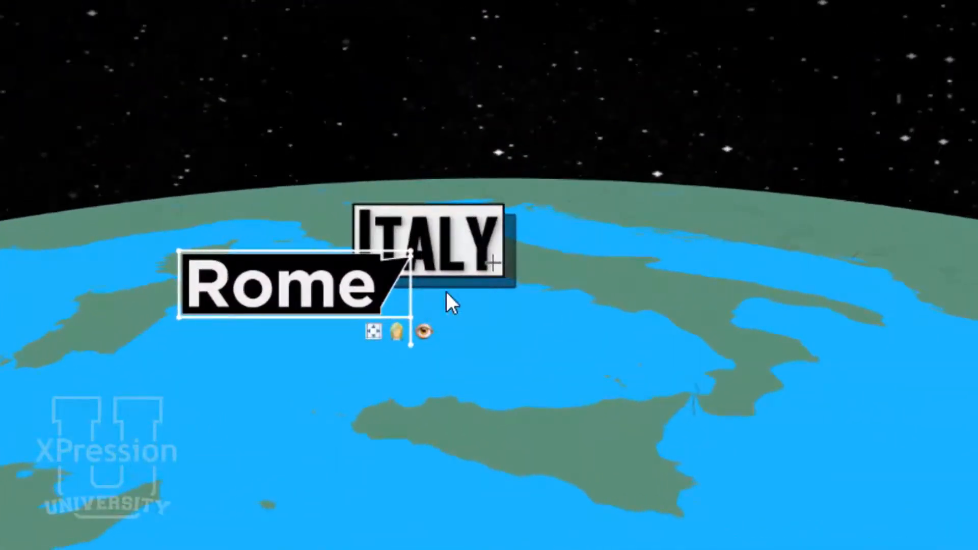
left_click(396, 333)
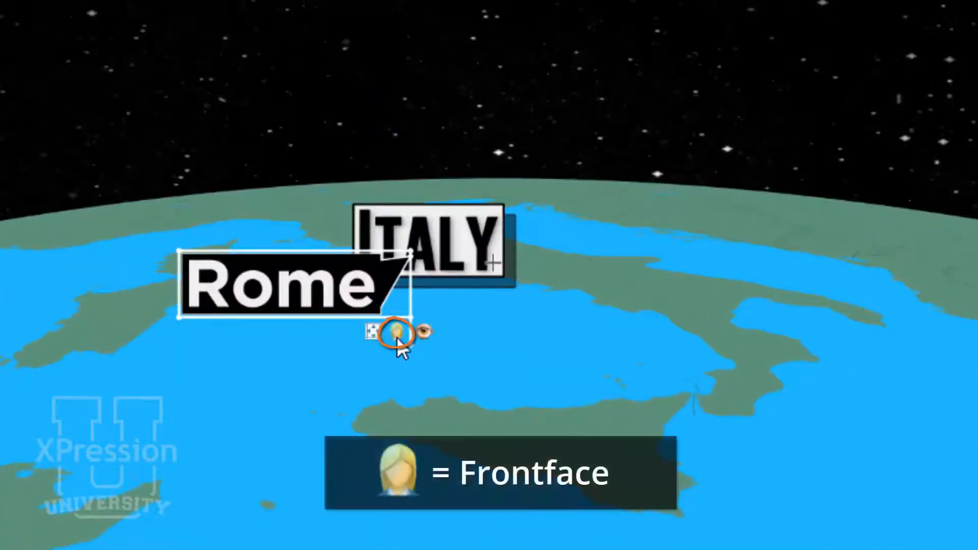
left_click(396, 337)
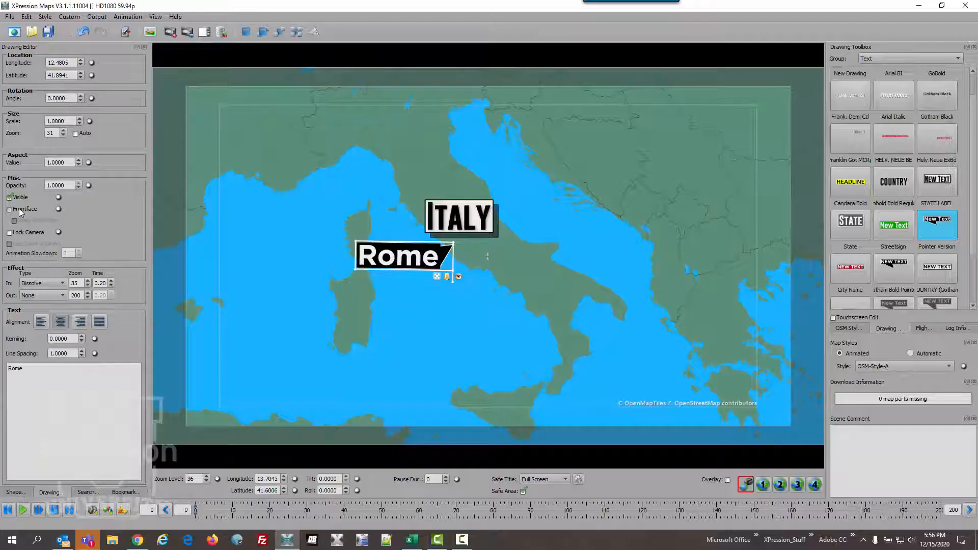
left_click(19, 211)
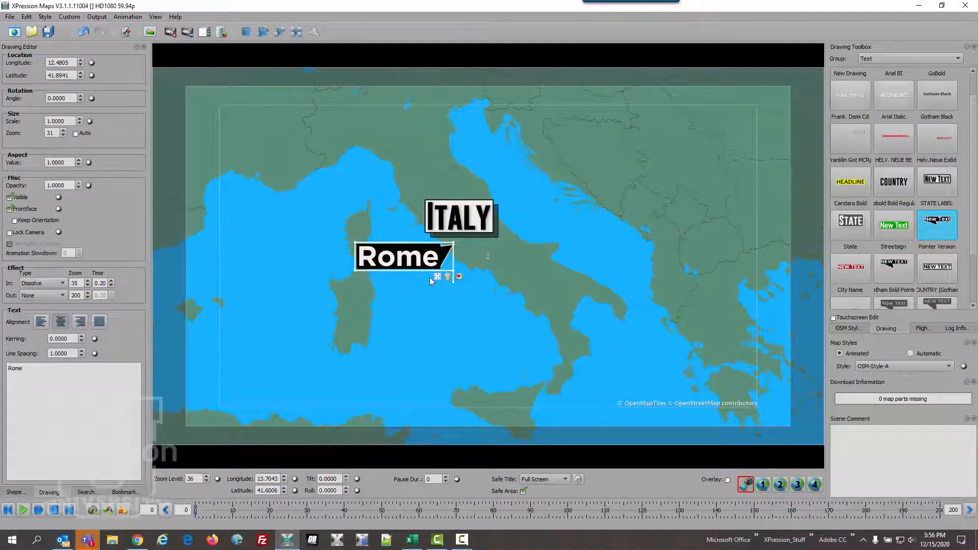
Set the Rome label's In effect zoom to 0 and check its display across different map zoom levels.
scroll(418, 282, "down", 3)
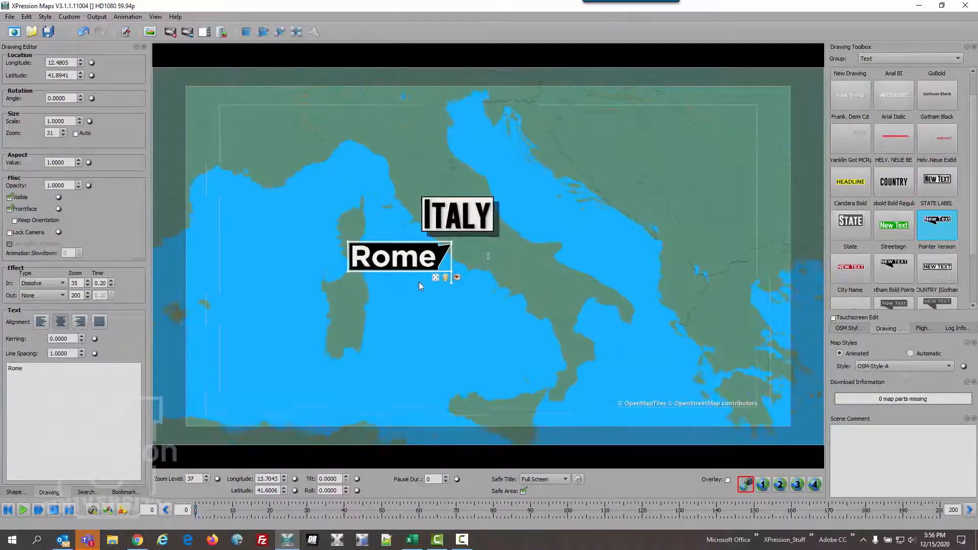
scroll(418, 282, "up", 2)
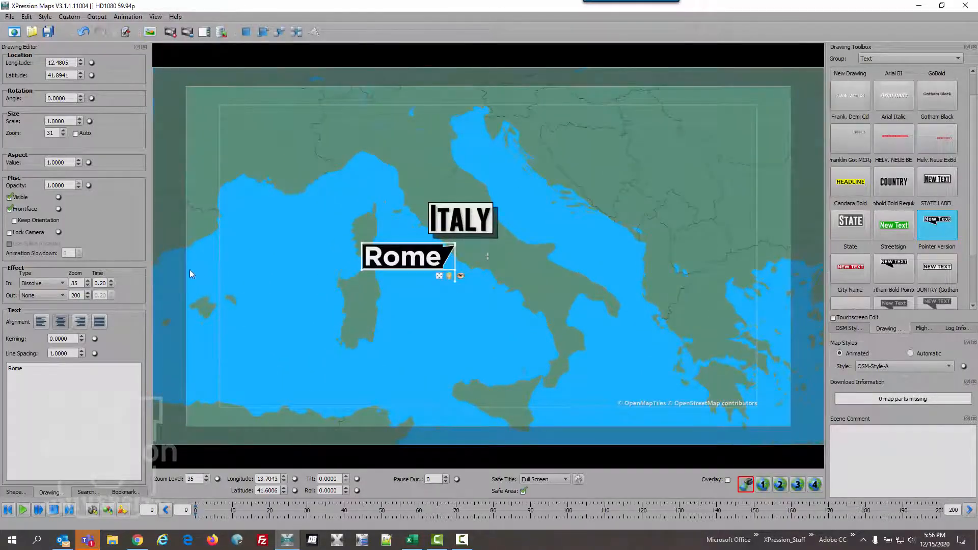
double_click(78, 283)
type("0")
scroll(383, 308, "down", 9)
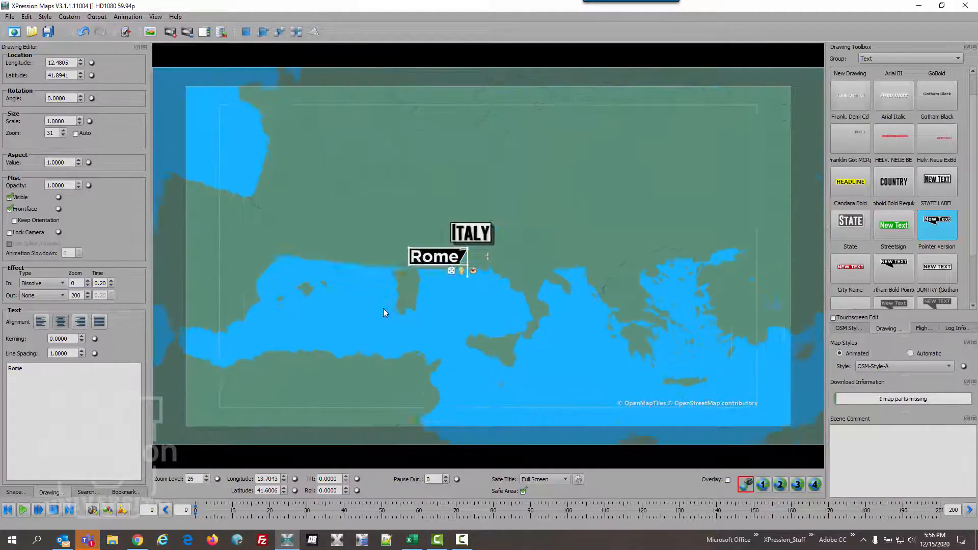
scroll(383, 307, "down", 11)
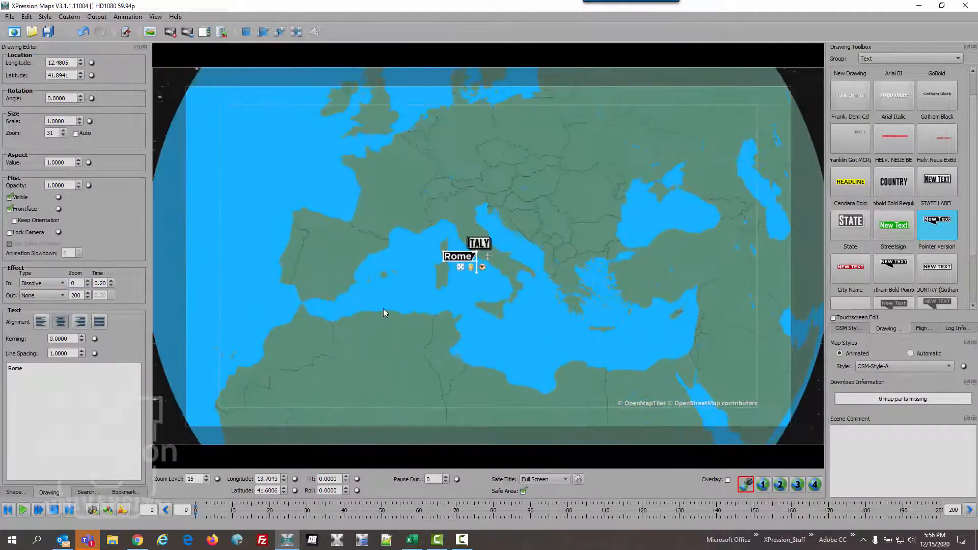
scroll(383, 308, "up", 20)
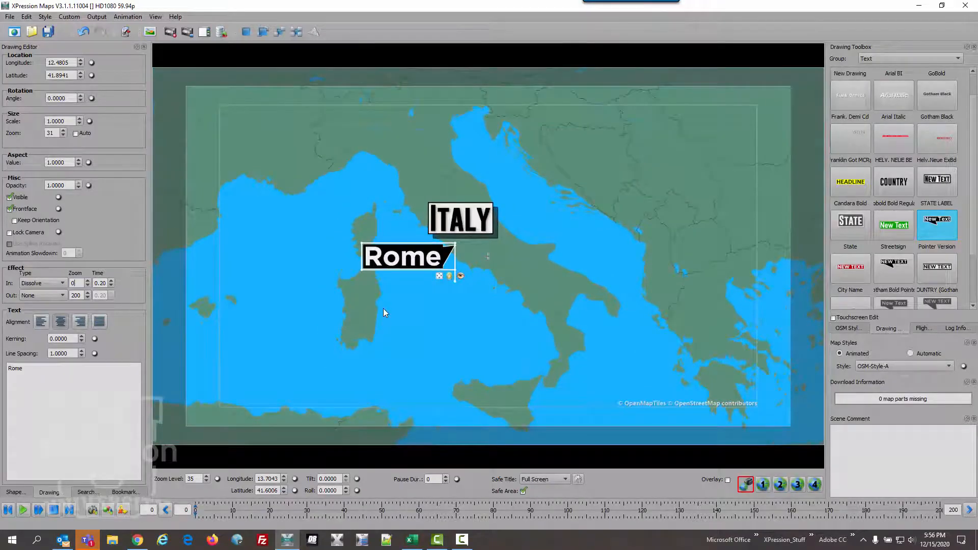
scroll(382, 307, "down", 8)
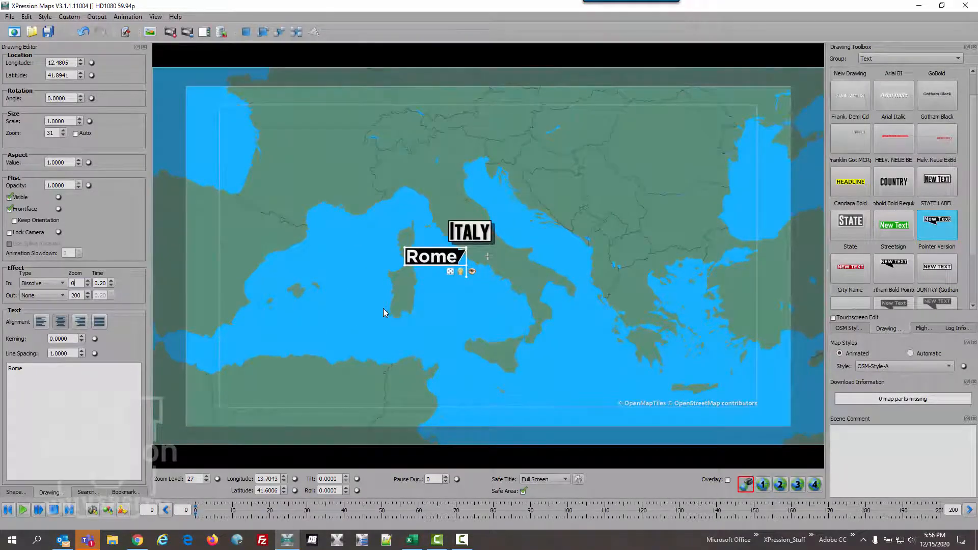
scroll(383, 308, "up", 11)
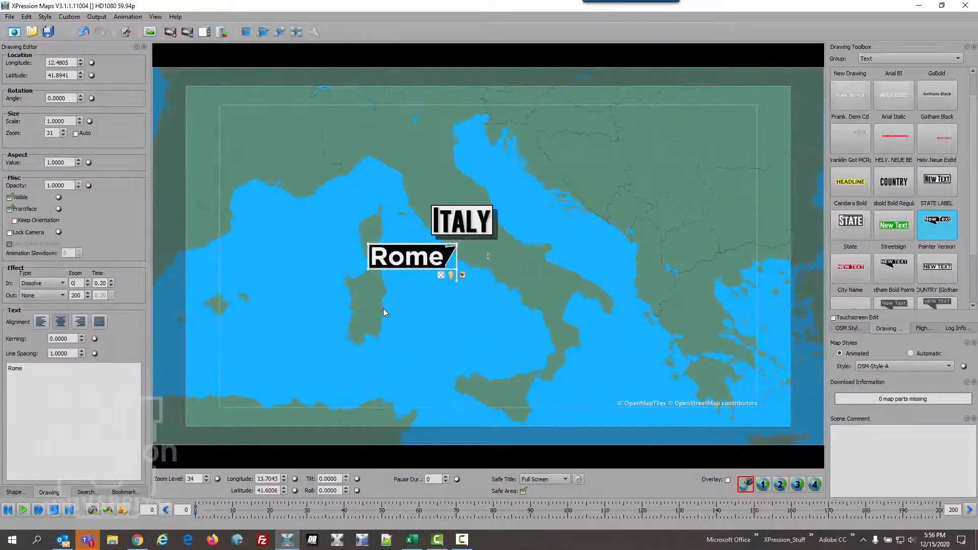